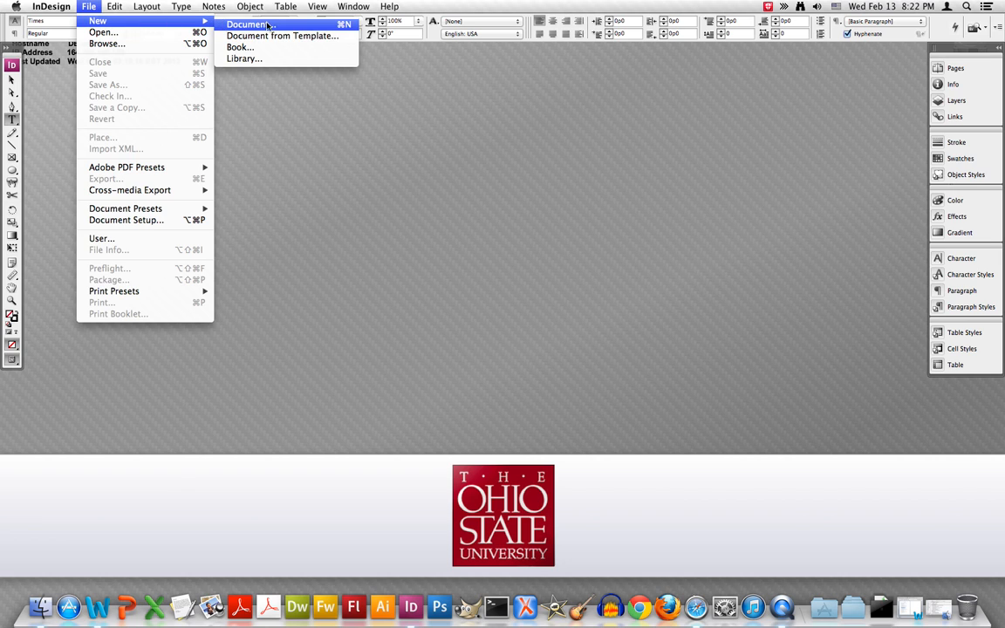
Create a new one-page document with the A4 page size
left_click(270, 27)
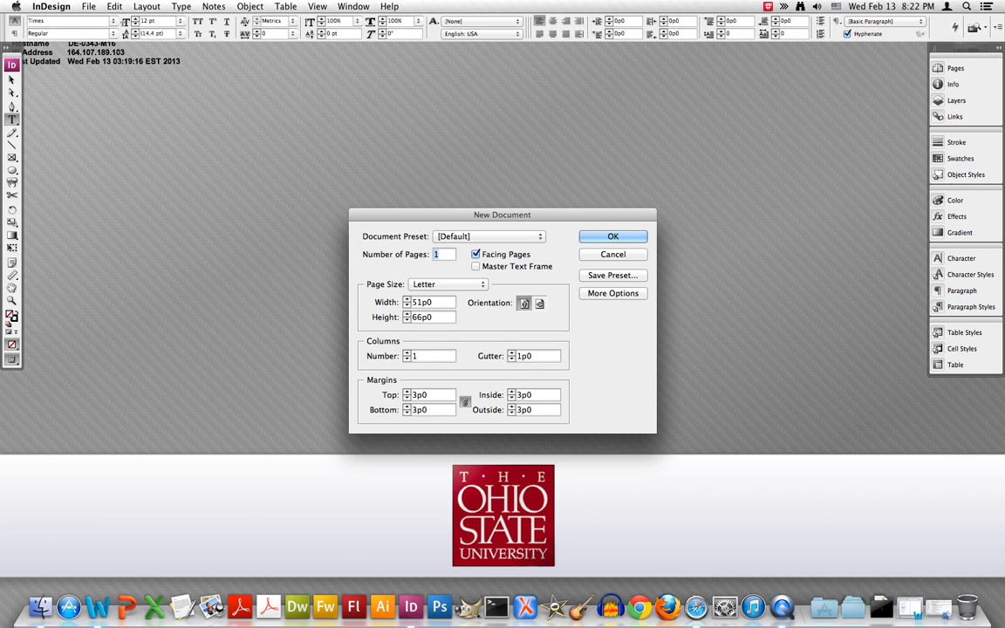
left_click(474, 286)
left_click(473, 286)
left_click(474, 287)
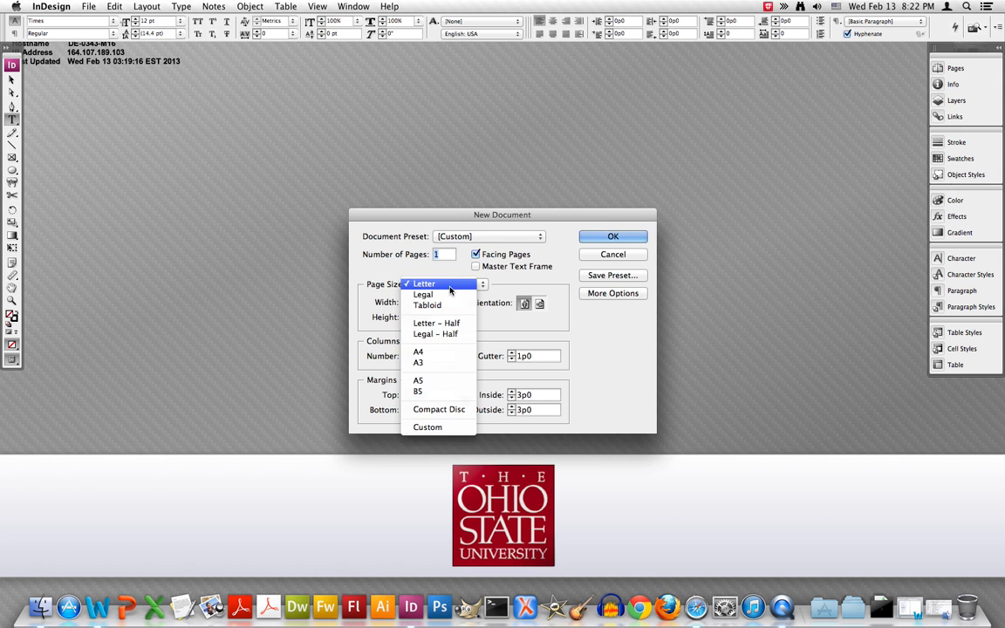
left_click(433, 353)
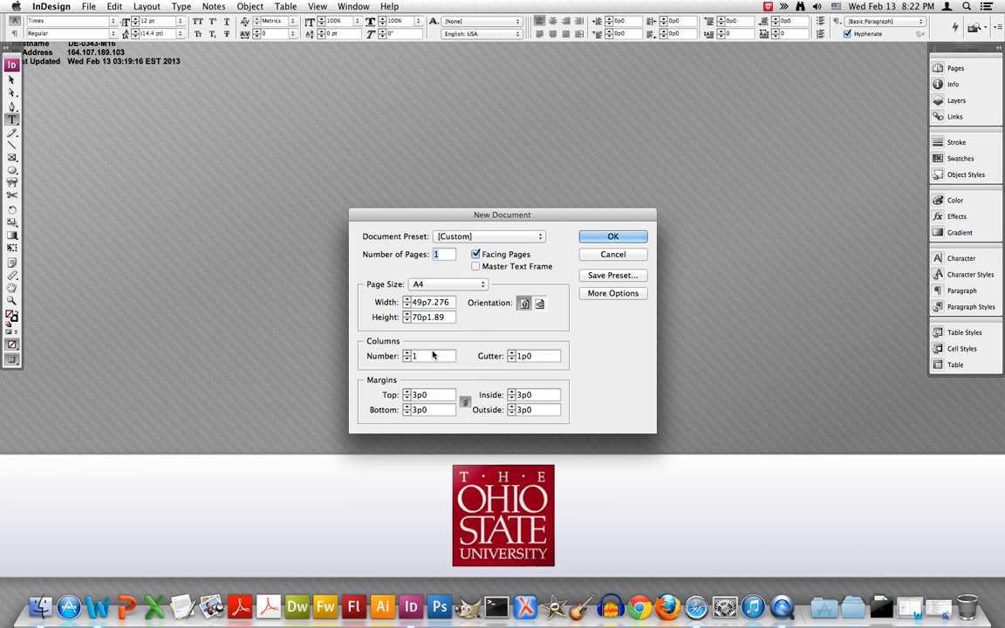
left_click(611, 237)
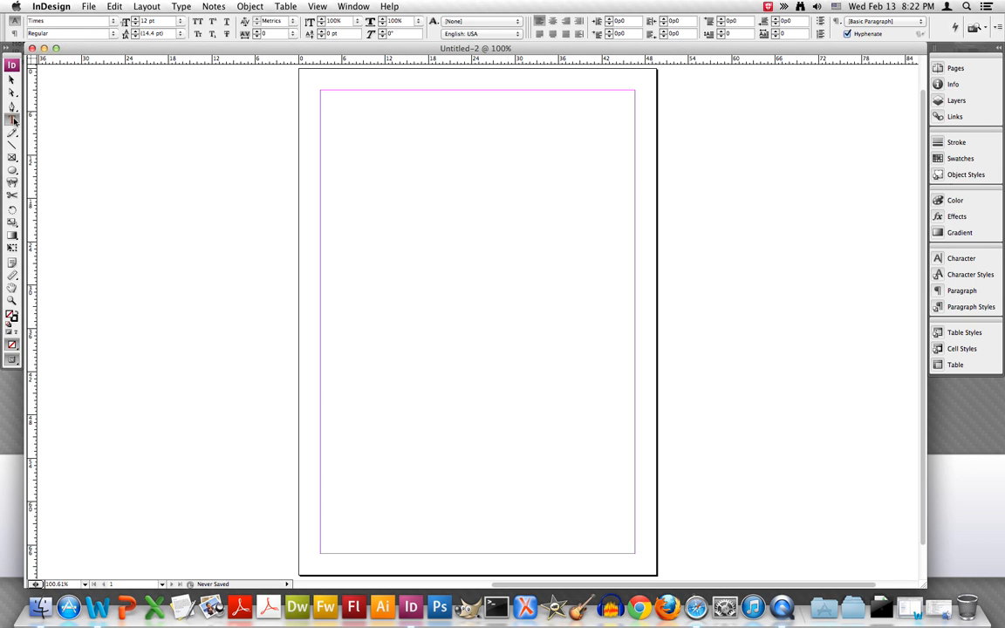
Draw text frames for the name, a full-width contact line, a first section heading and its large body block
left_click_drag(13, 120, 25, 109)
left_click_drag(377, 98, 555, 117)
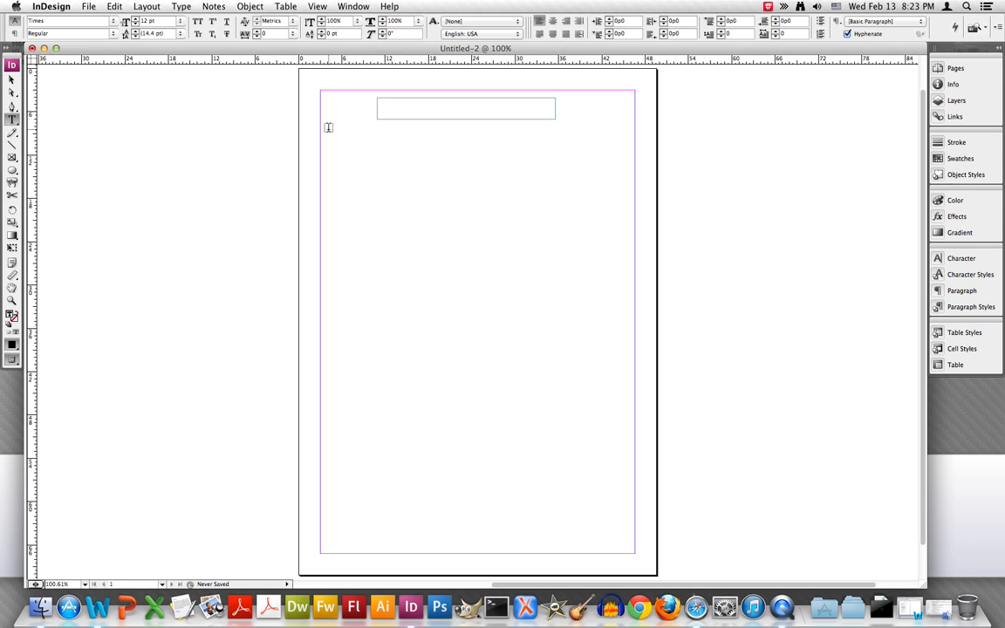
left_click_drag(326, 131, 628, 141)
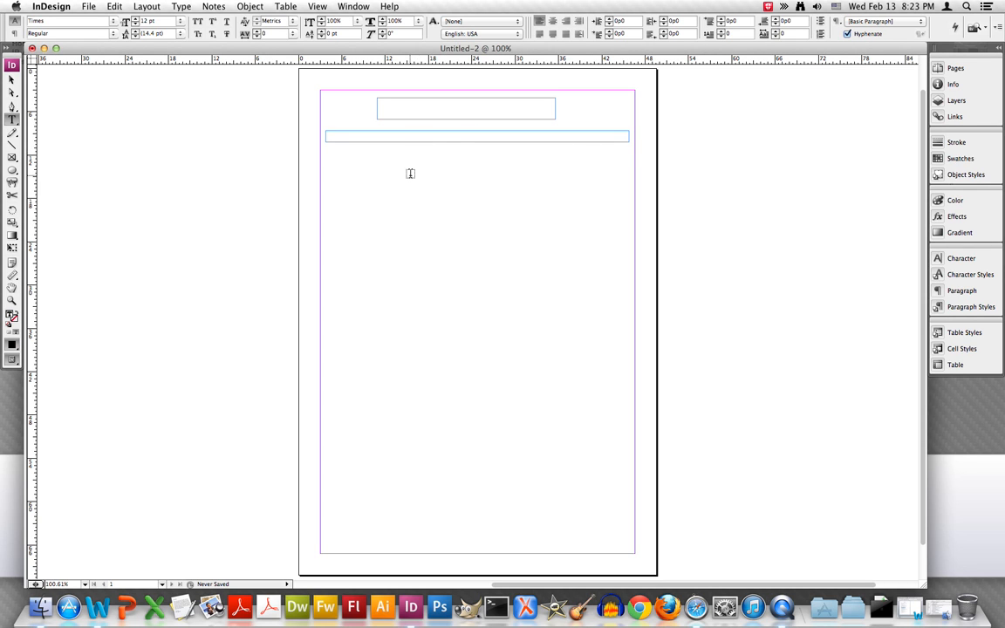
left_click(330, 157)
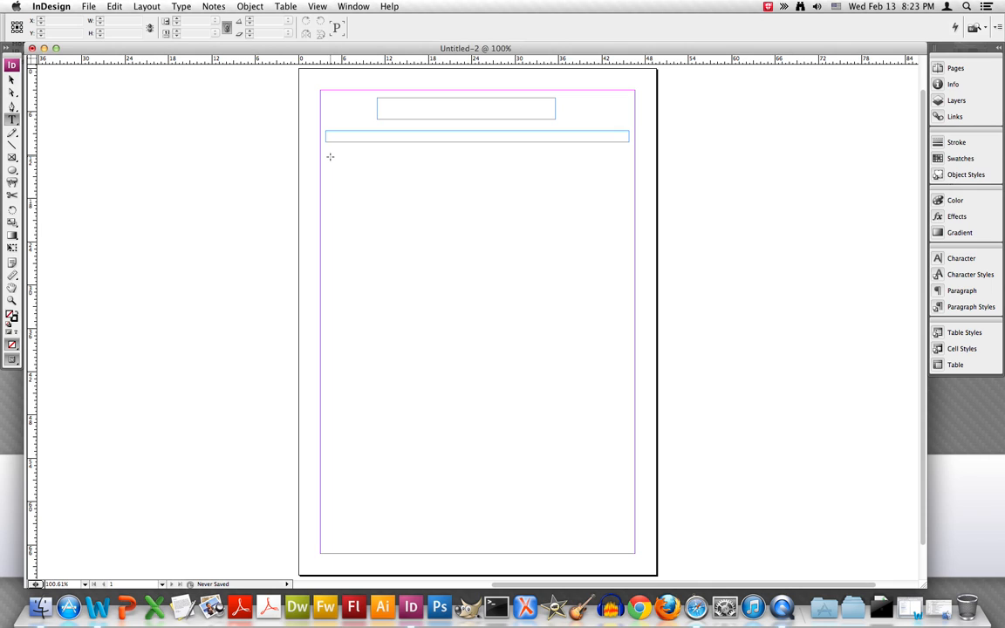
left_click_drag(331, 157, 416, 169)
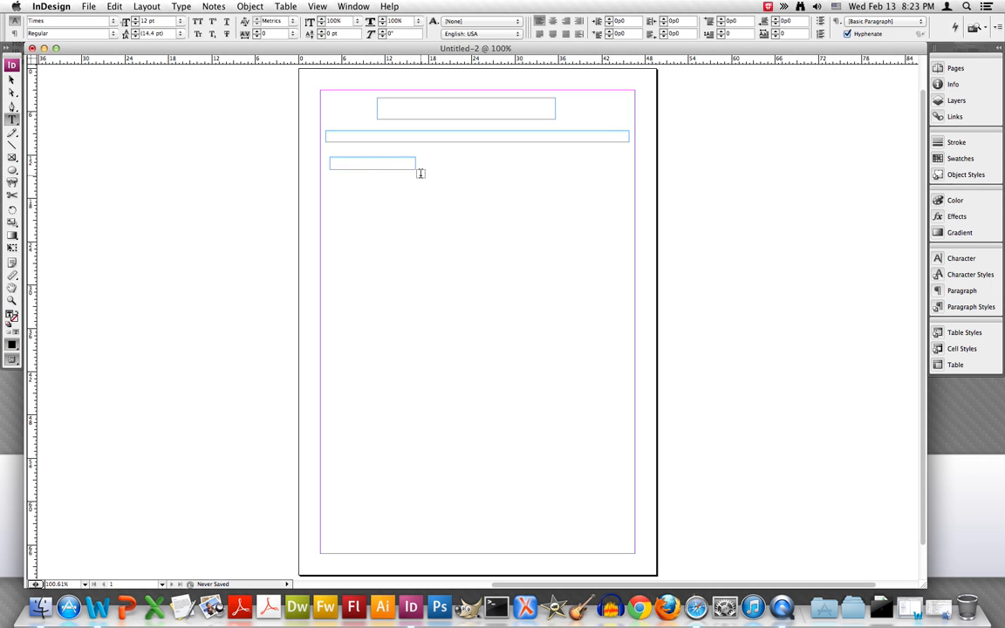
left_click(334, 182)
left_click_drag(334, 182, 625, 281)
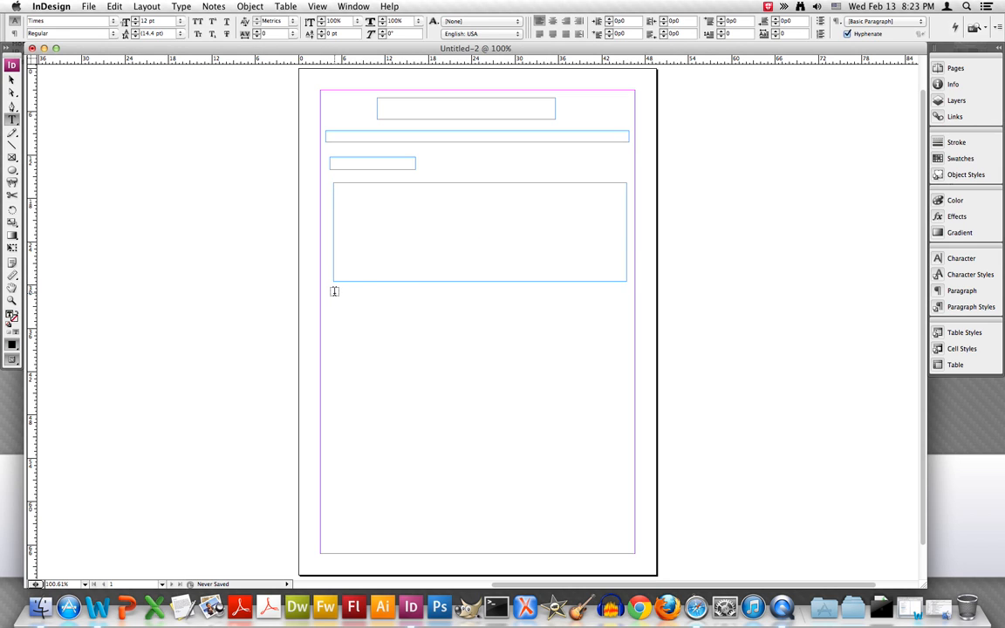
Draw a heading frame and a body frame for each of the second and third sections on the lower page
left_click_drag(328, 294, 416, 309)
left_click_drag(329, 321, 629, 421)
left_click_drag(332, 435, 406, 449)
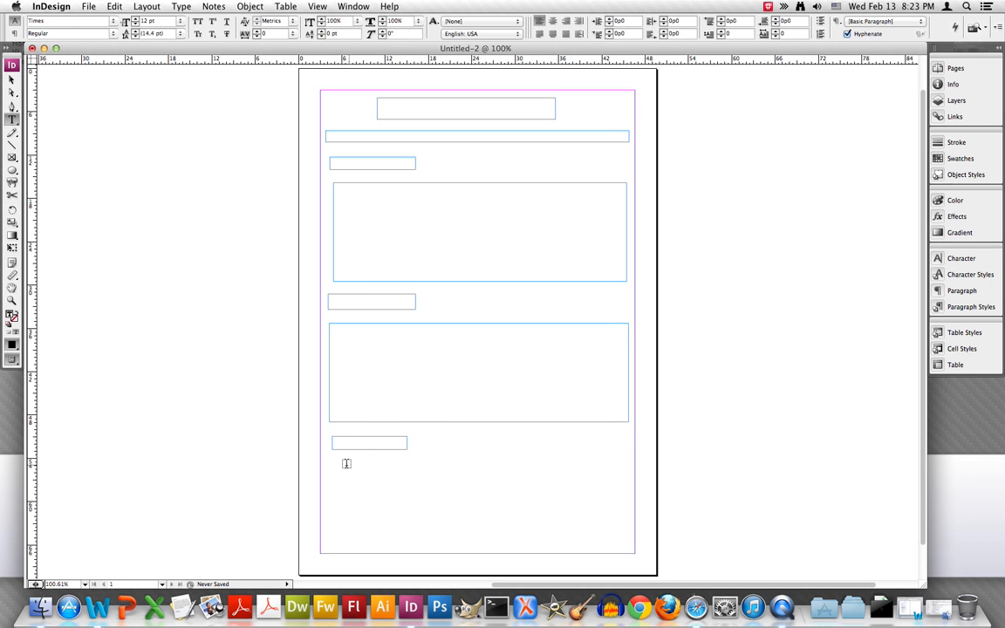
left_click_drag(336, 464, 614, 515)
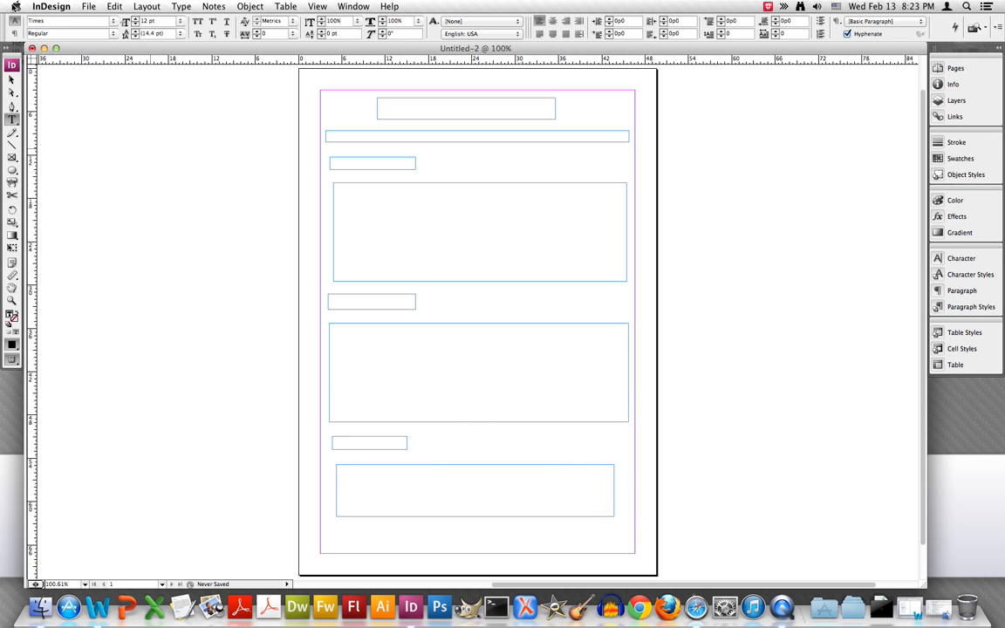
Set the font in the lowest text frame to Times New Roman Regular
left_click(113, 20)
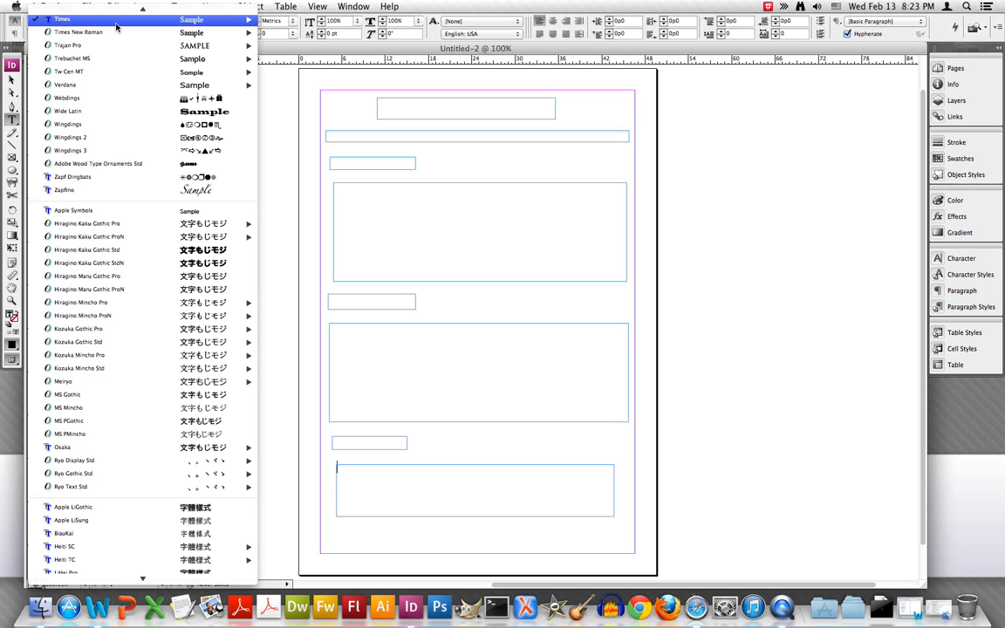
mouse_move(114, 33)
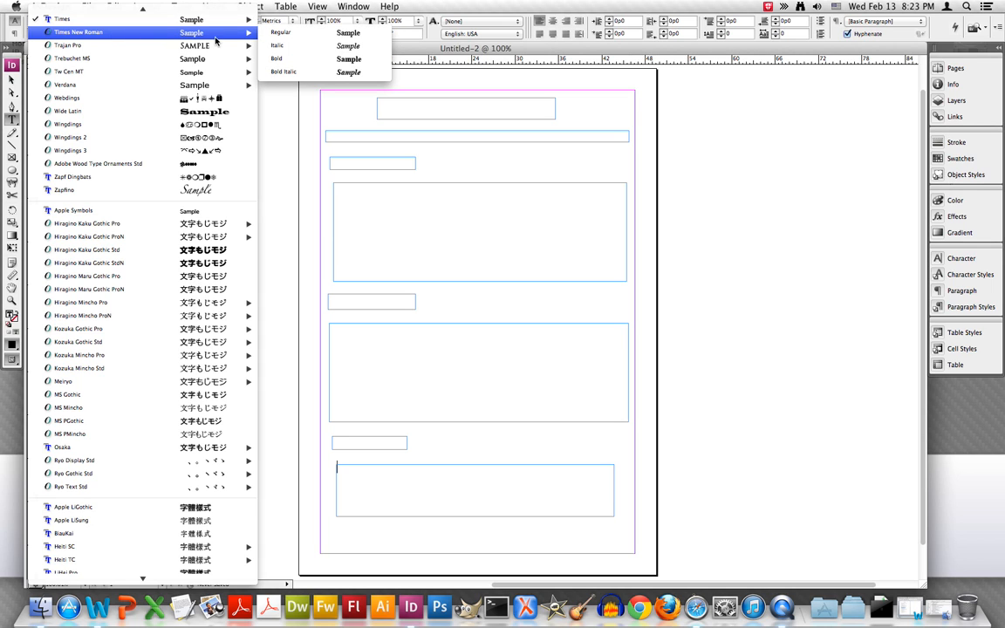
left_click(302, 36)
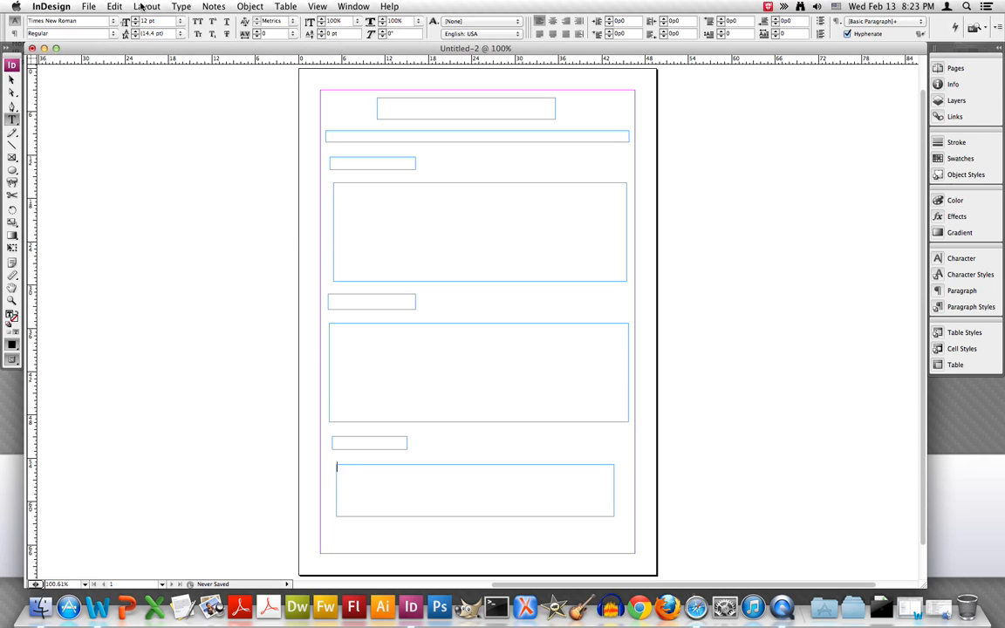
Fill the small frames with the full name, "Phone, email, address", and the headings Education, Work Experience and Skills
left_click(409, 109)
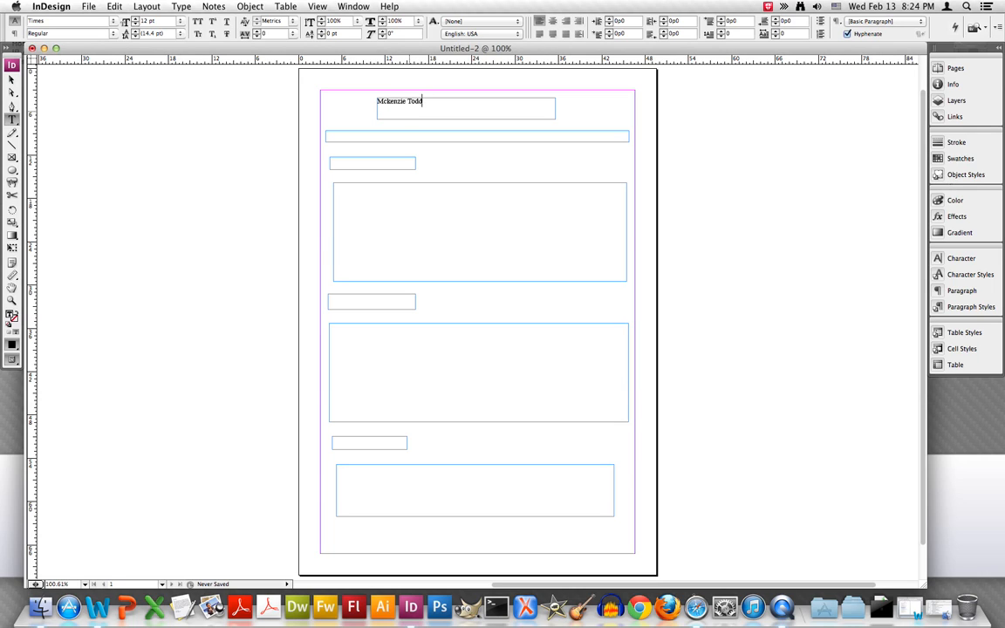
left_click(347, 138)
type("Ph")
type("one, em")
type("ail, address")
type("Work Experience")
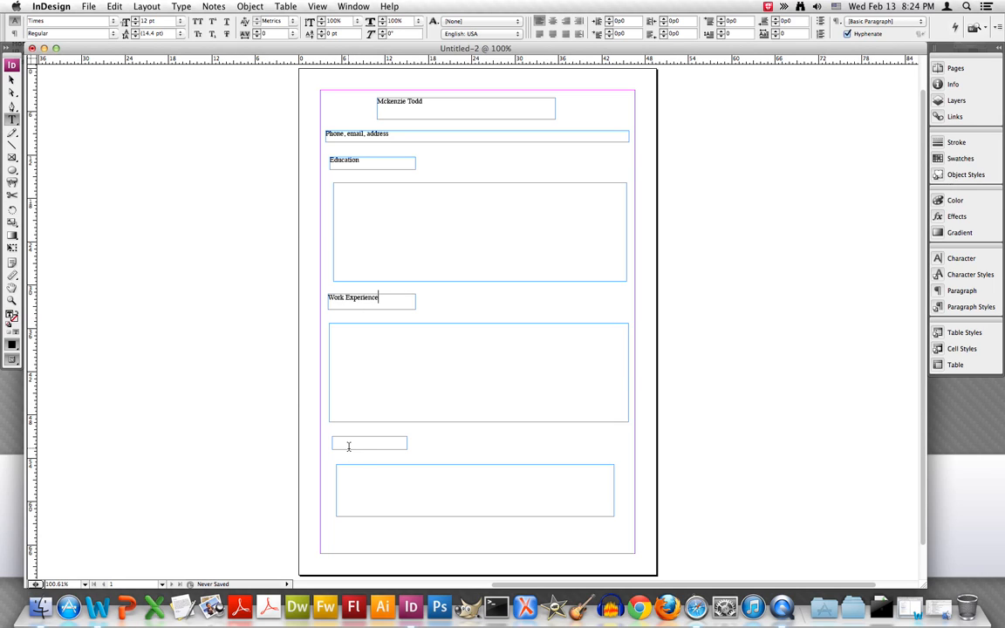
type("Skills")
Copy the first education entry from the resume in Word and paste it into the InDesign frame below the Education heading
left_click(100, 609)
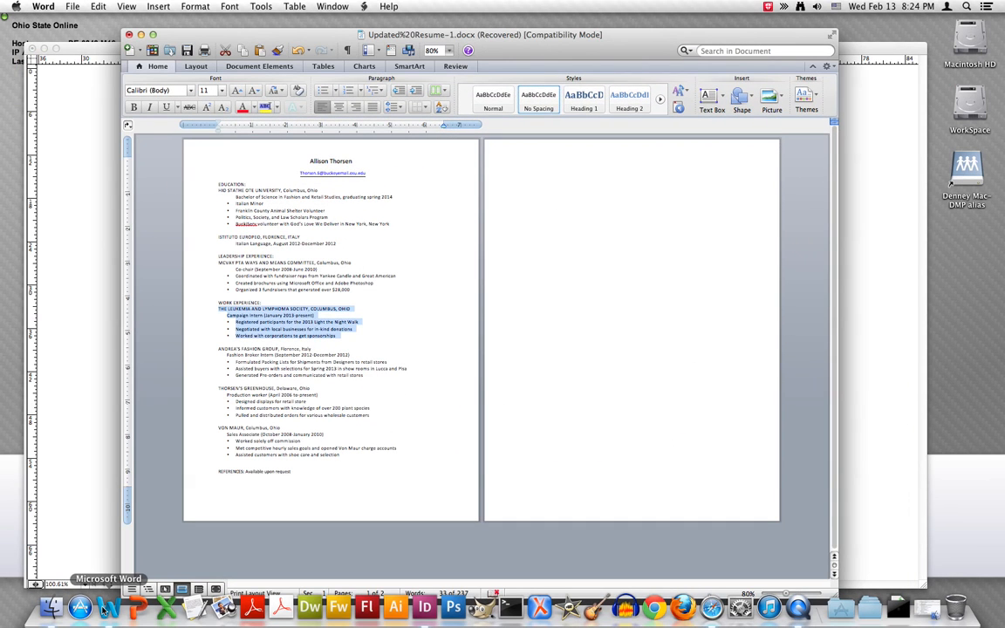
left_click(345, 413)
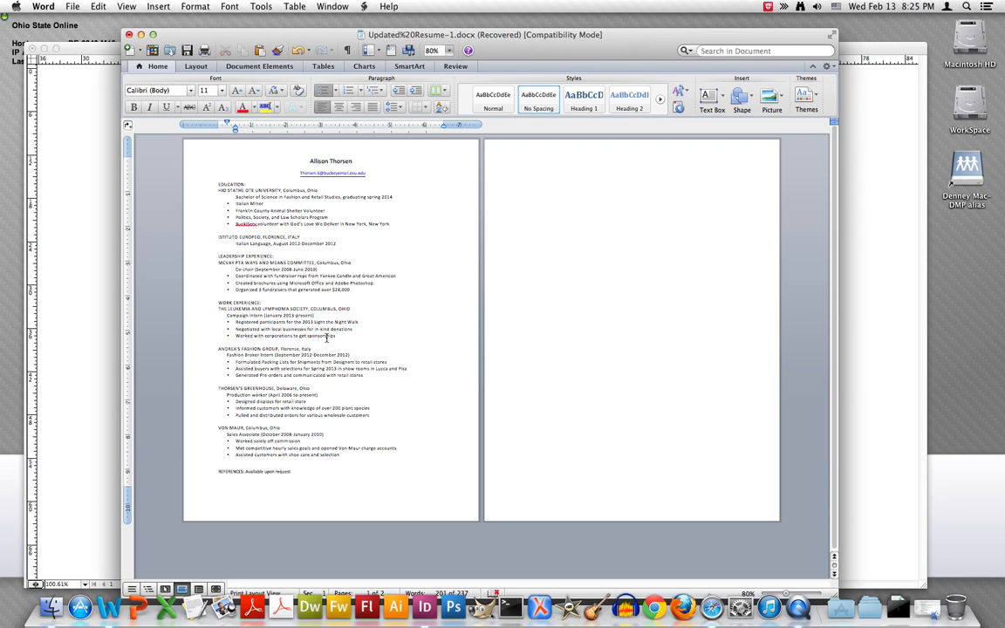
left_click_drag(219, 183, 378, 225)
key("super+c")
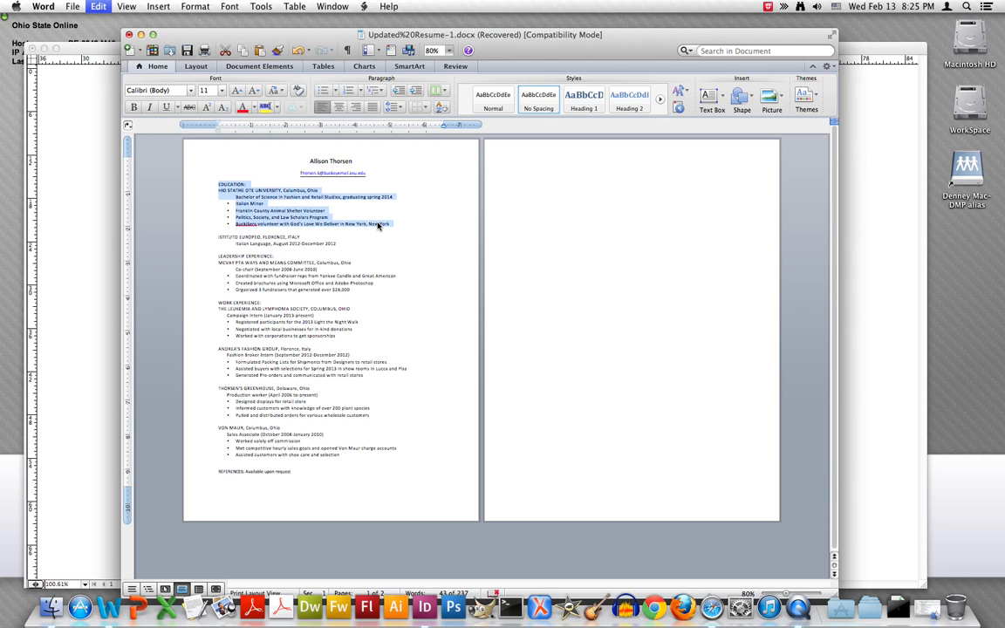
key("super+Tab")
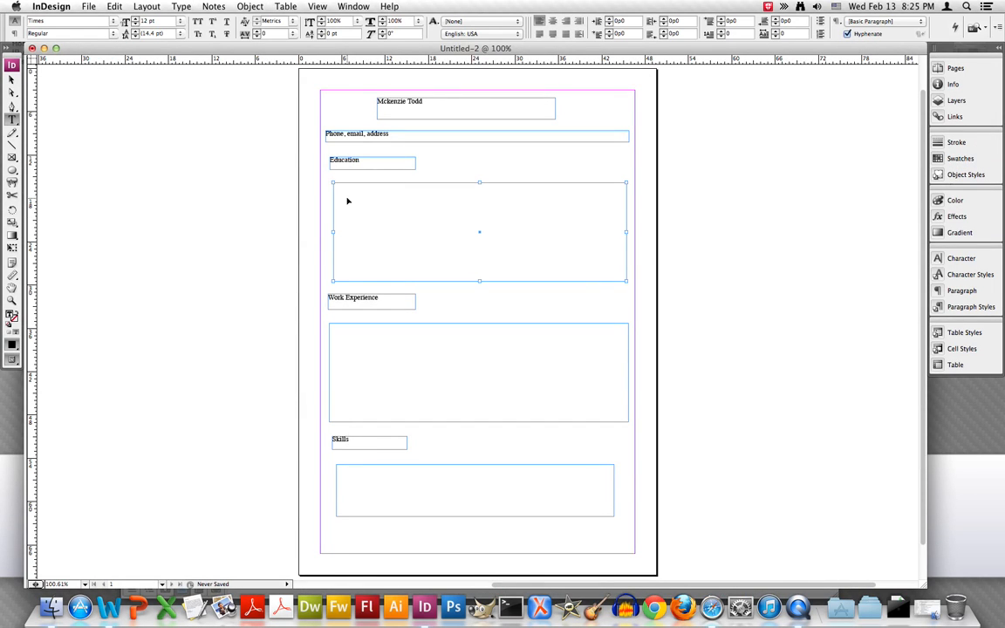
key("super+v")
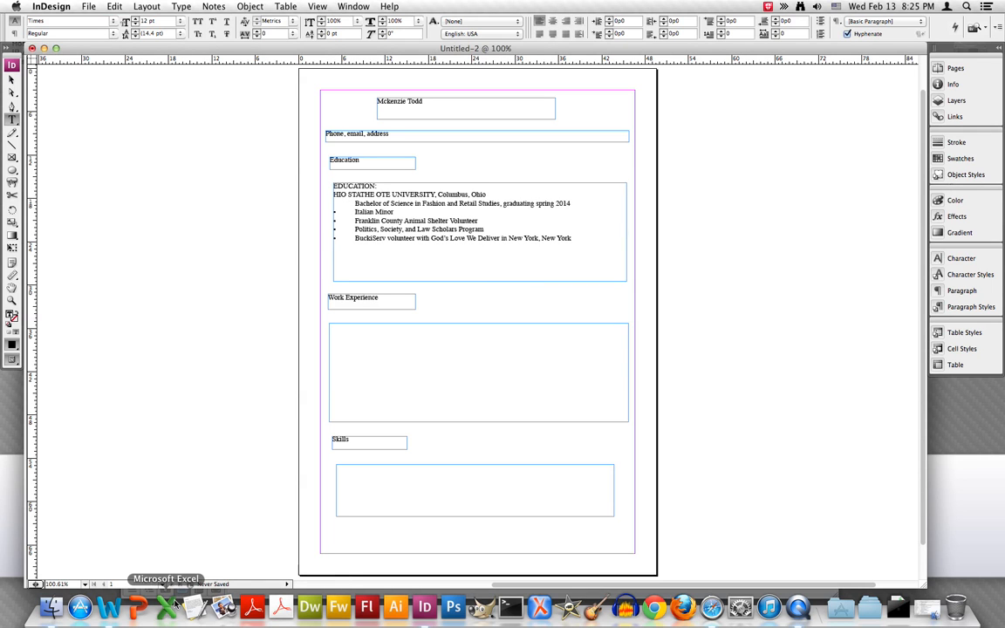
Copy the Leukemia and Lymphoma Society entry from the Word resume into the InDesign frame below the Work Experience heading
left_click(111, 608)
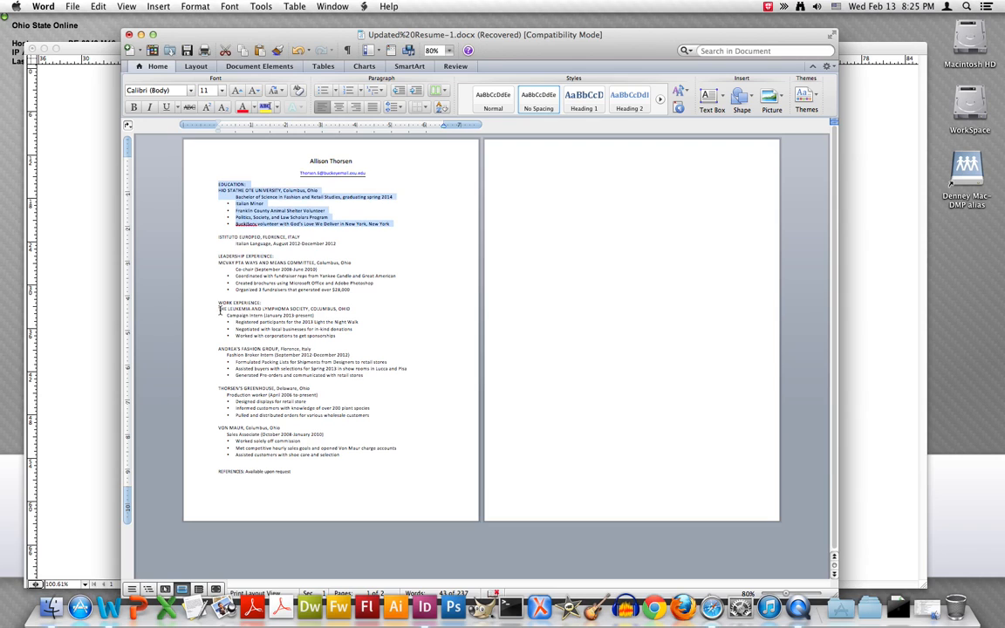
left_click_drag(219, 308, 272, 320)
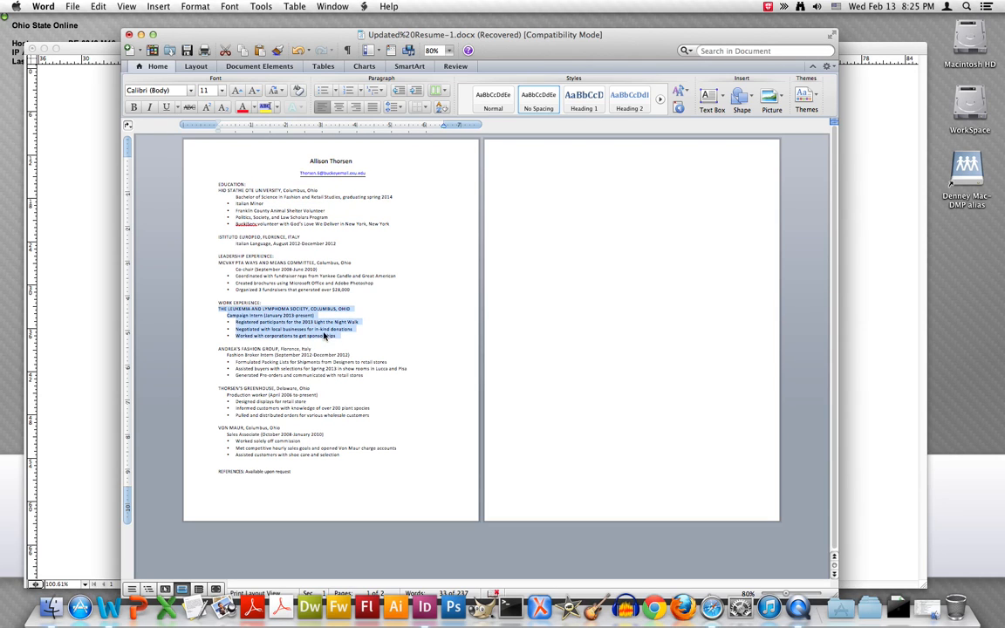
left_click(119, 302)
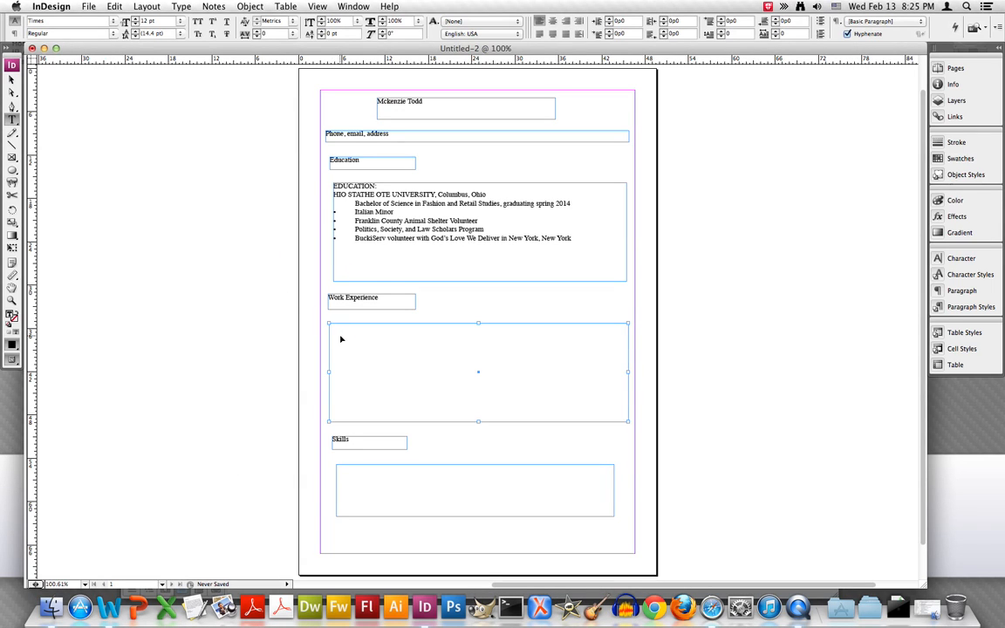
key("super+v")
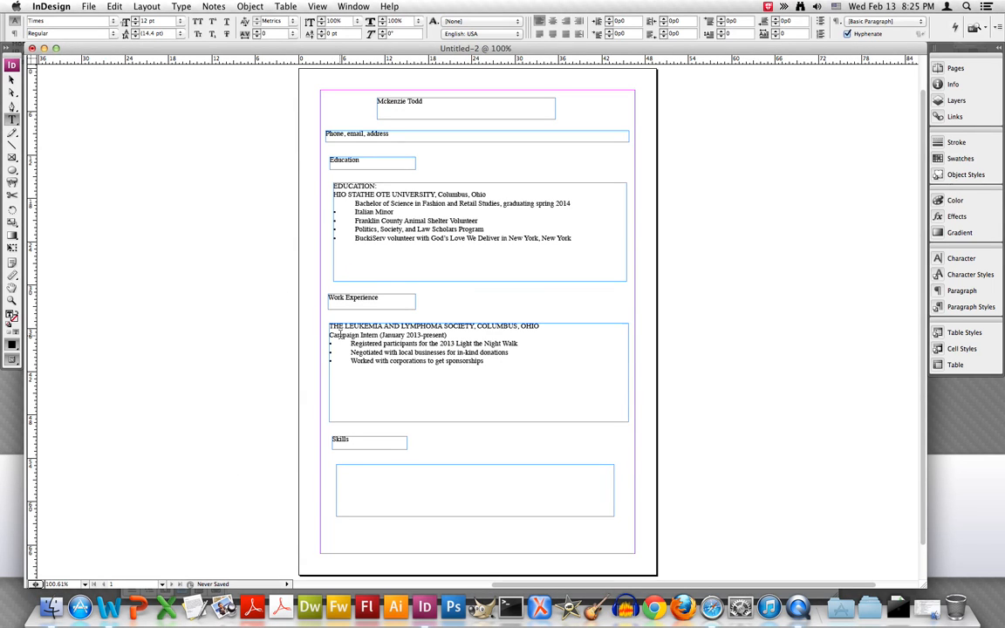
Enter "Indesign, Photoshop" in the frame below the Skills heading
left_click(350, 474)
type("Indesign, Photoshop")
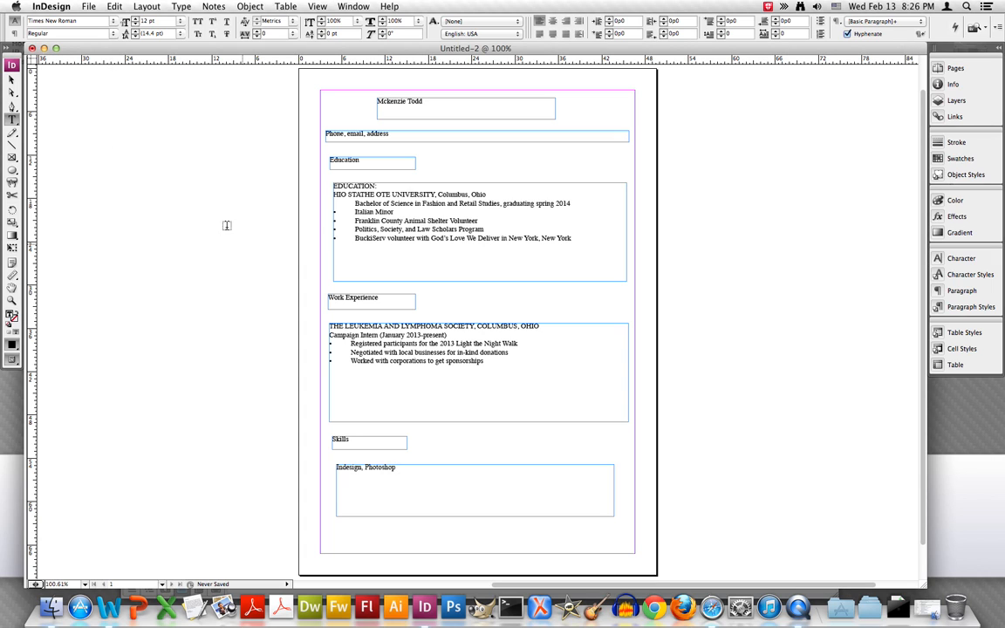
left_click(108, 33)
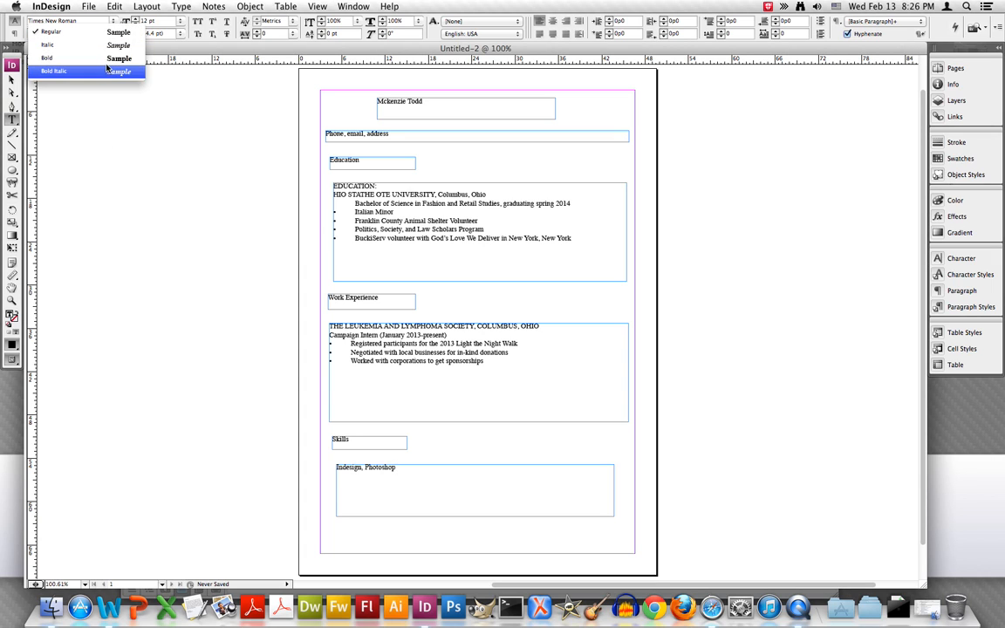
left_click(106, 58)
left_click(116, 35)
left_click(113, 43)
Set the Education, Work Experience and Skills headings to the Bold font style
left_click_drag(365, 161, 329, 160)
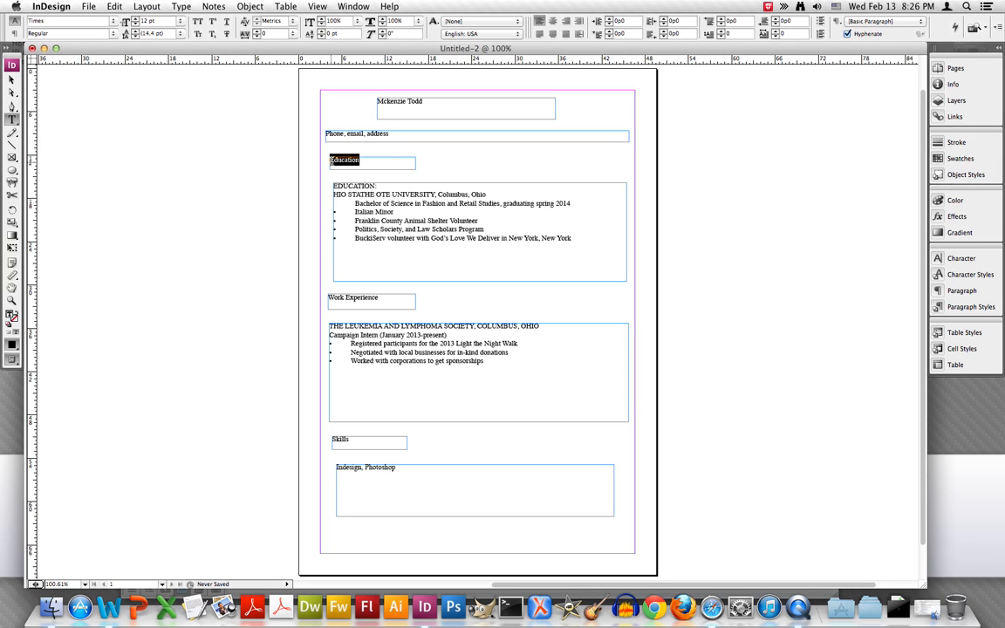
left_click(103, 35)
left_click(101, 58)
left_click(379, 298)
left_click_drag(379, 299, 328, 298)
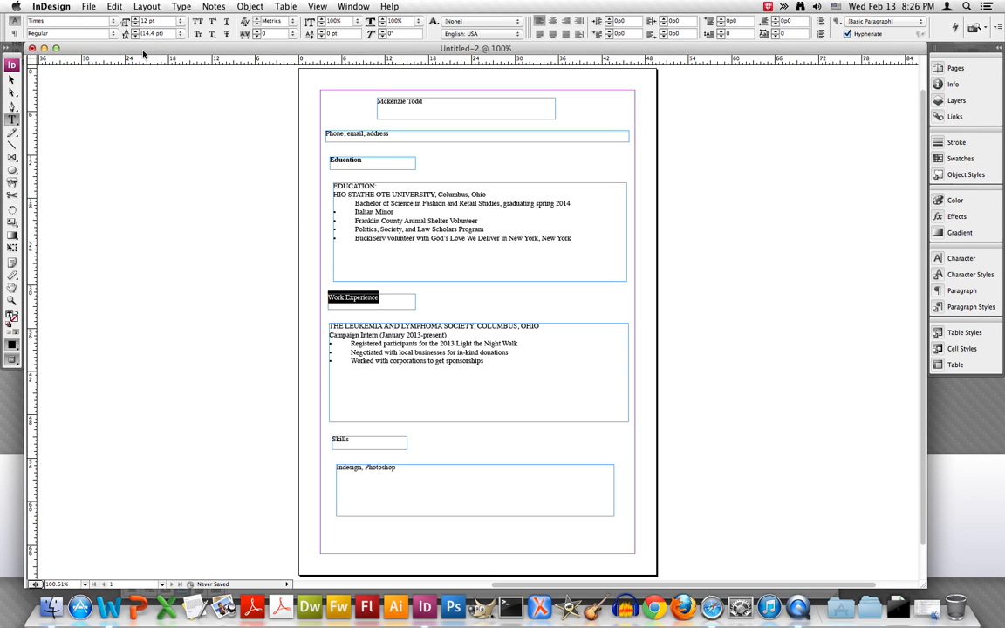
left_click(103, 35)
left_click(101, 57)
left_click_drag(349, 439, 332, 440)
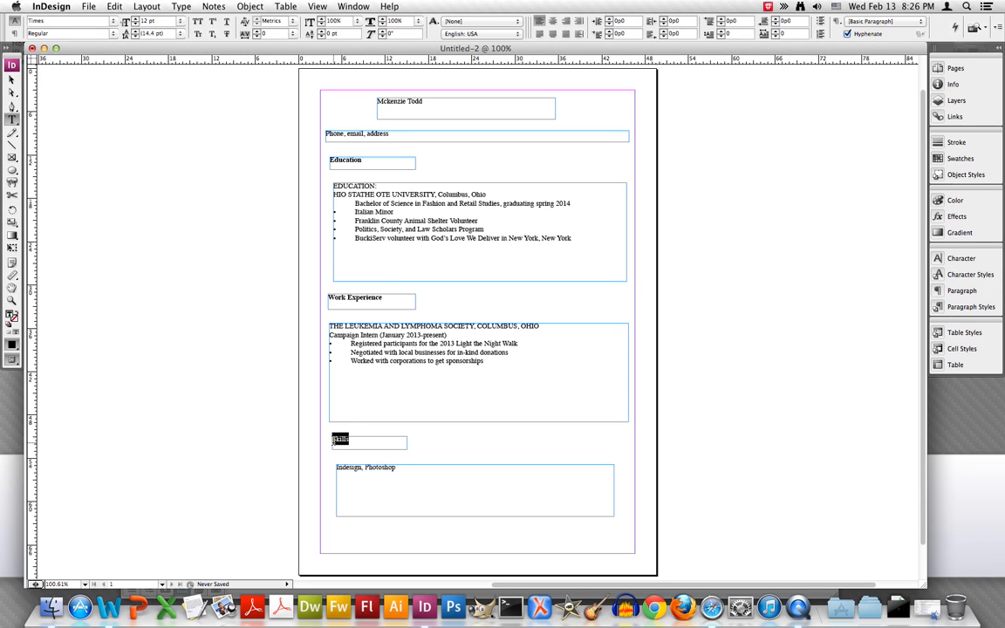
left_click(106, 36)
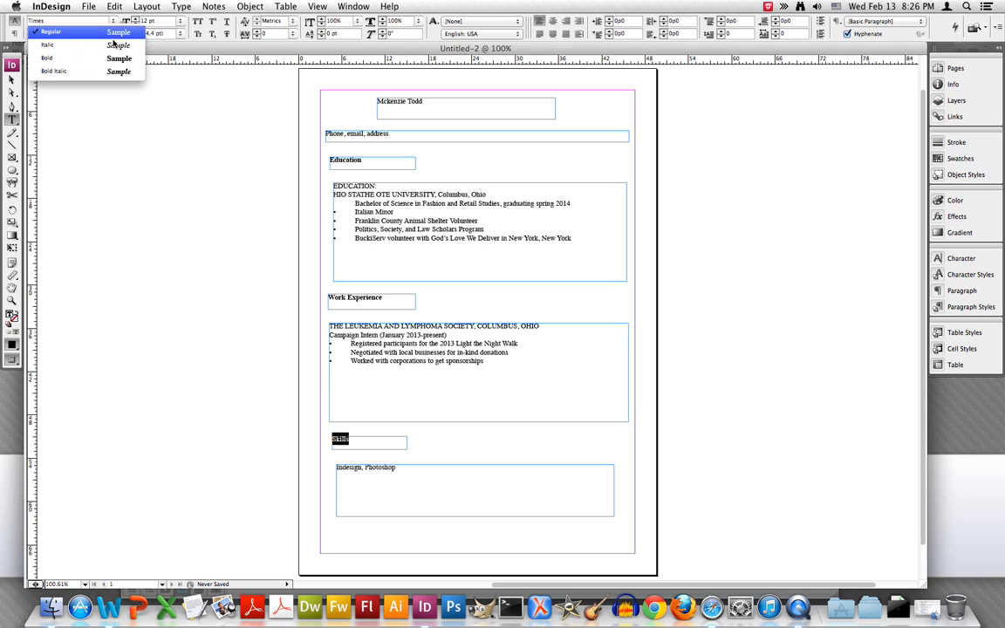
left_click(111, 59)
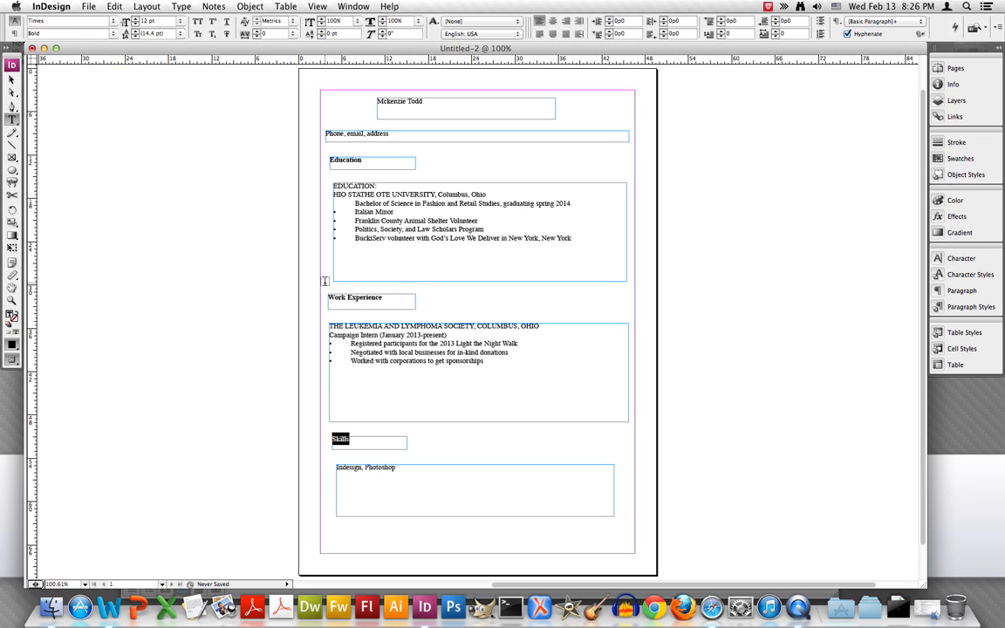
left_click(387, 286)
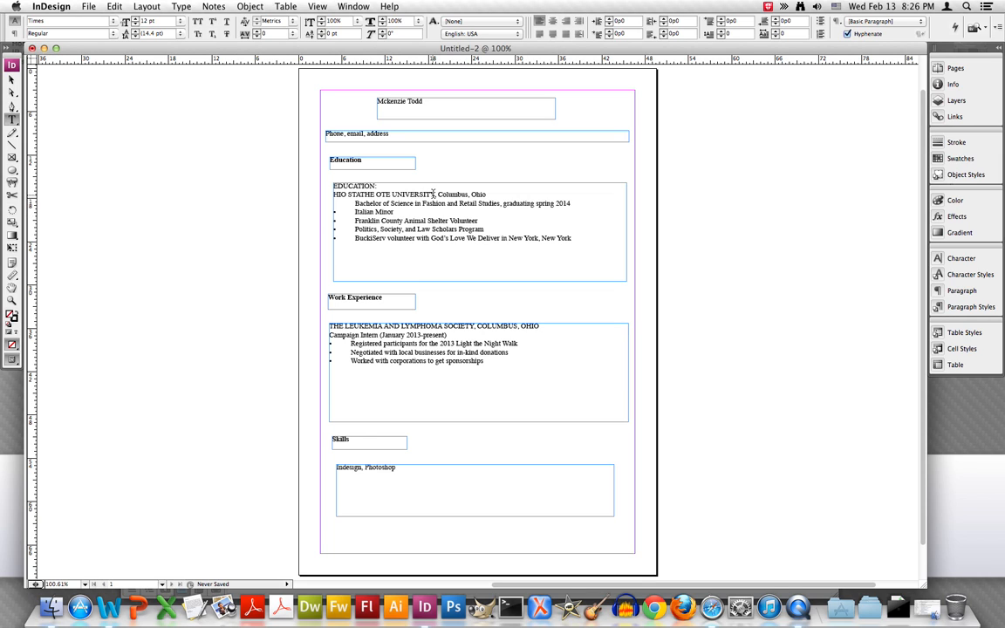
Set the university name in the education entry and the person's name heading the resume to the Bold font style
left_click_drag(437, 194, 335, 188)
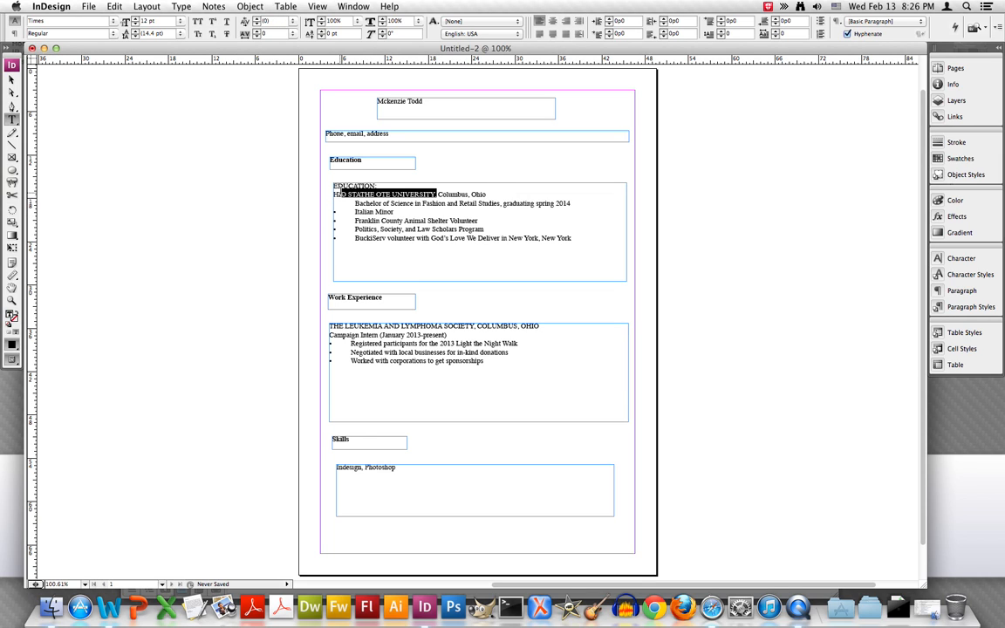
left_click(110, 34)
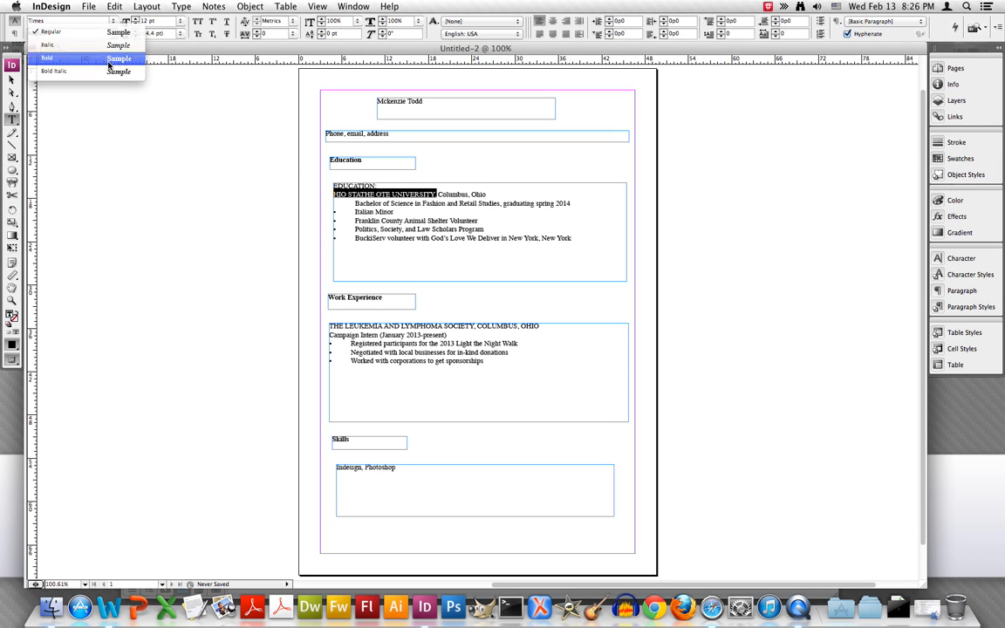
left_click(105, 59)
left_click(425, 102)
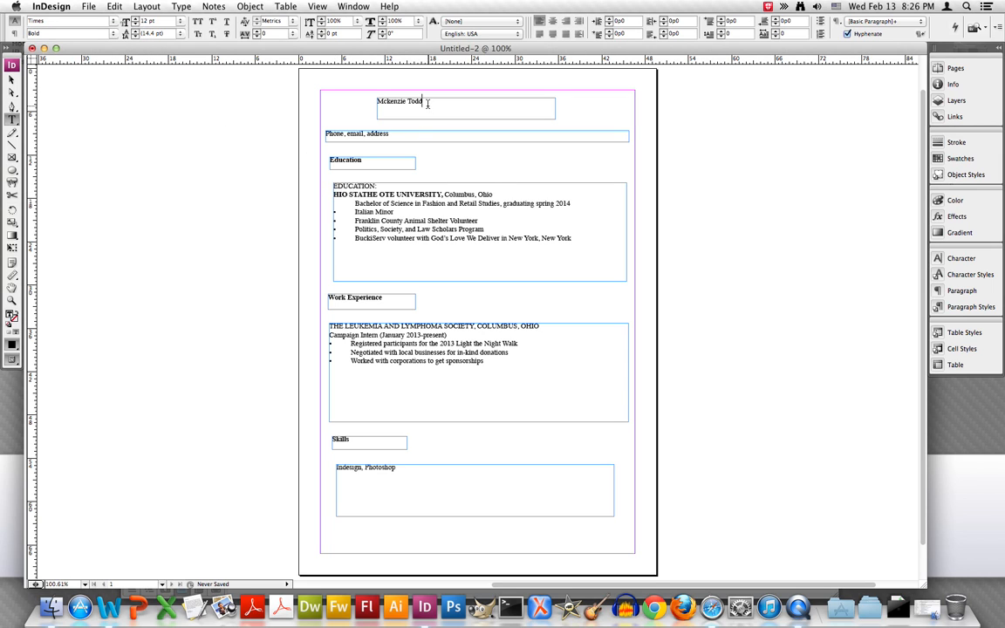
triple_click(380, 101)
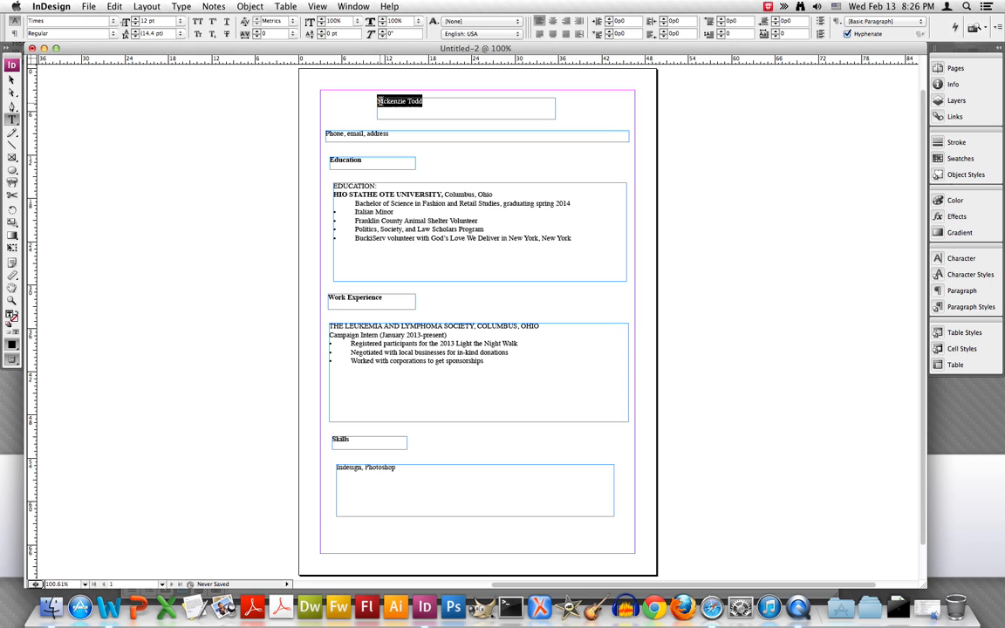
left_click(110, 35)
left_click(110, 58)
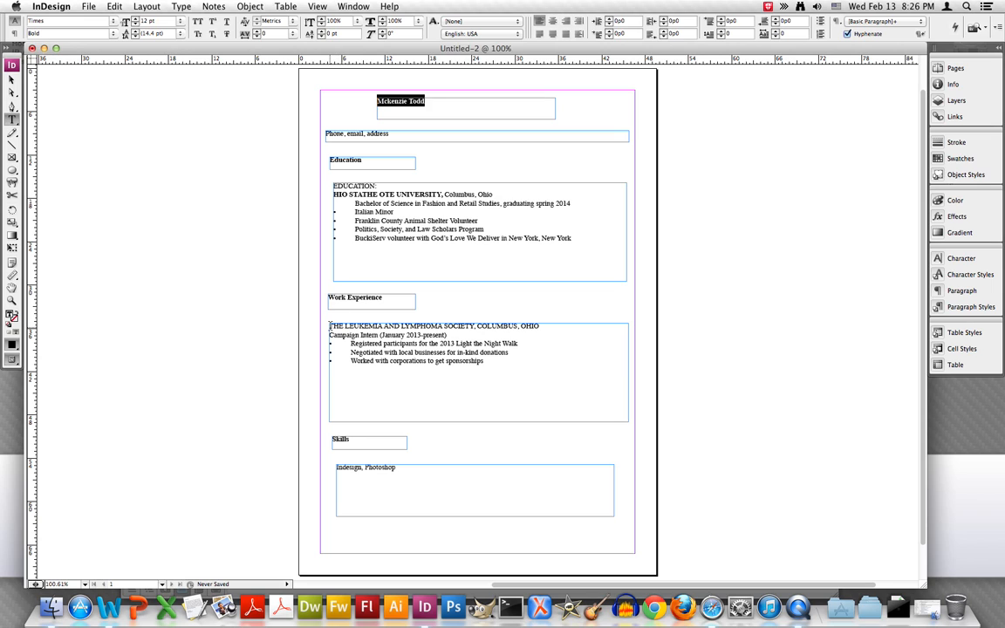
Set "THE LEUKEMIA AND LYMPHOMA SOCIETY," in the work experience entry to Bold, leaving out the city and state
triple_click(331, 325)
left_click_drag(434, 327, 475, 326)
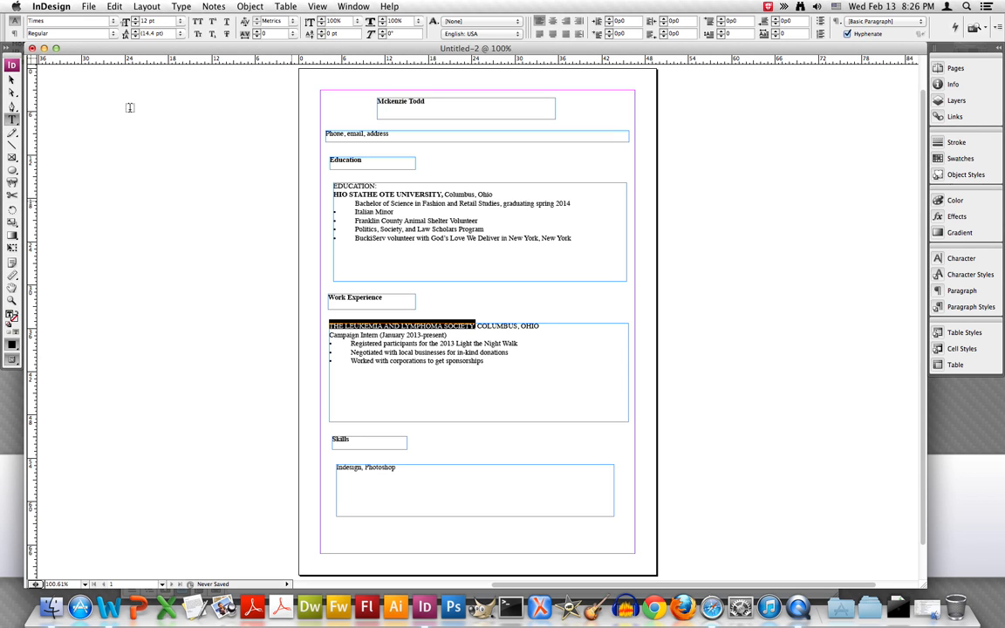
left_click(108, 35)
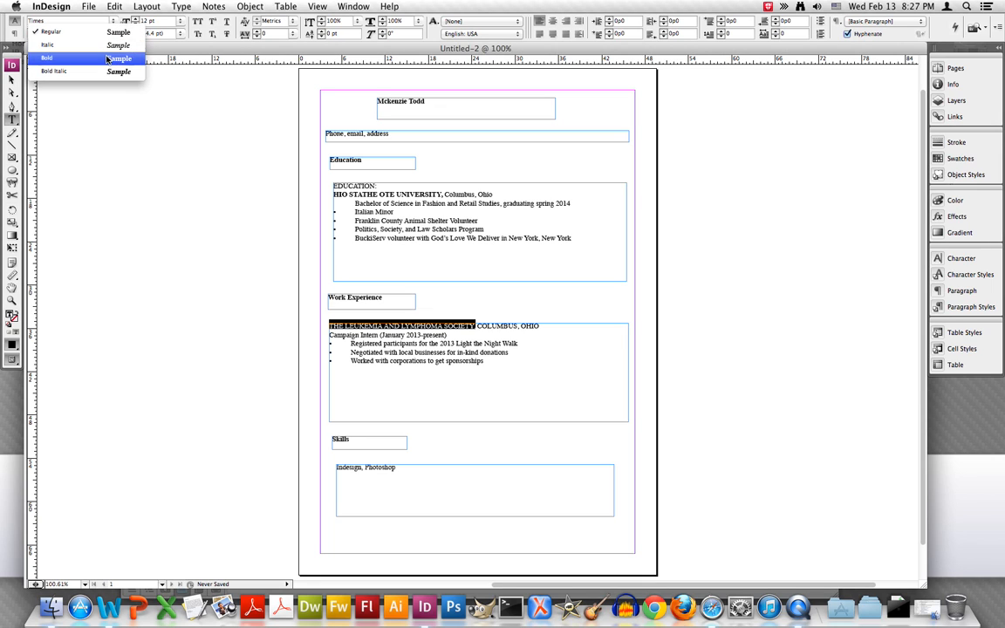
left_click(104, 59)
left_click(175, 221)
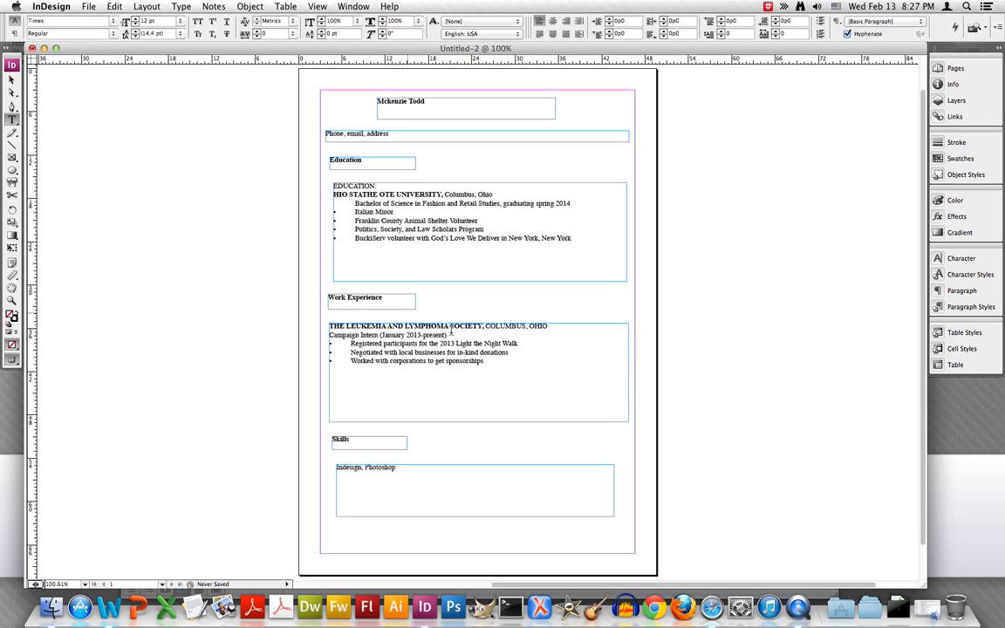
Set the "Campaign Intern (January 2013-present)" line in the work experience entry to the Italic font style
left_click_drag(329, 335, 448, 336)
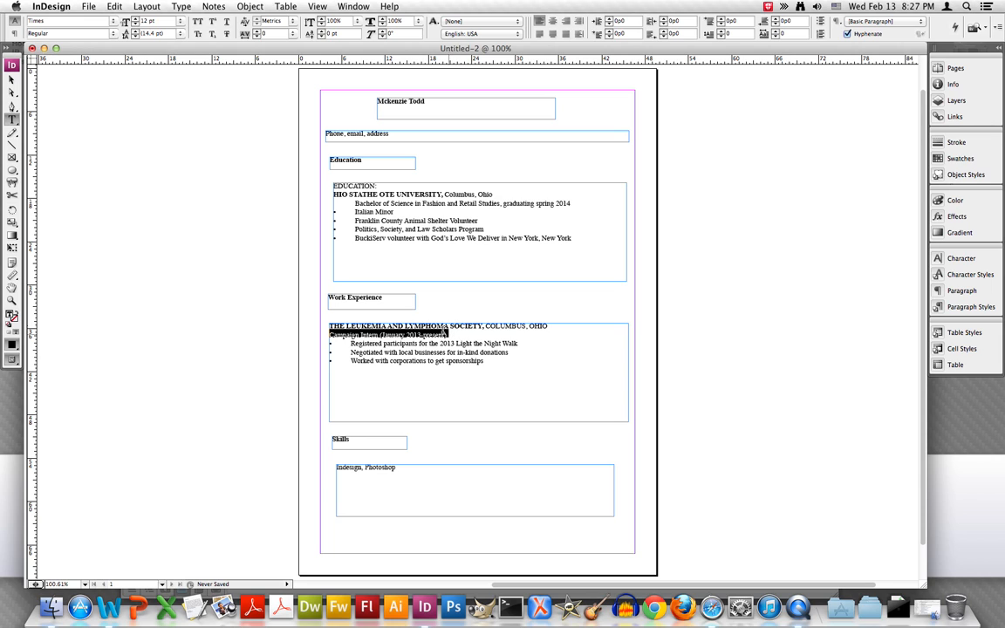
left_click(105, 33)
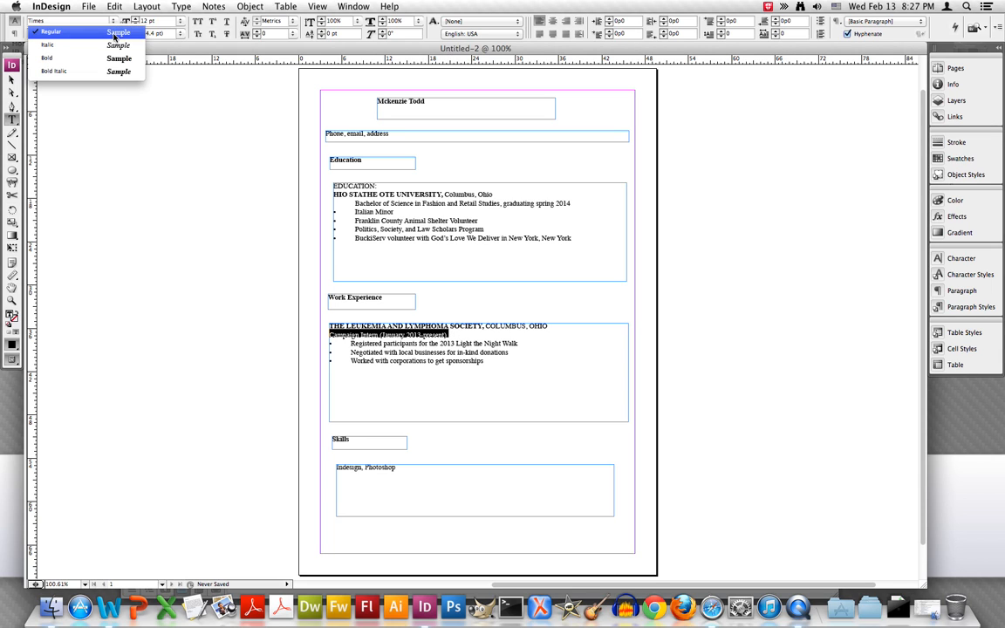
left_click(107, 45)
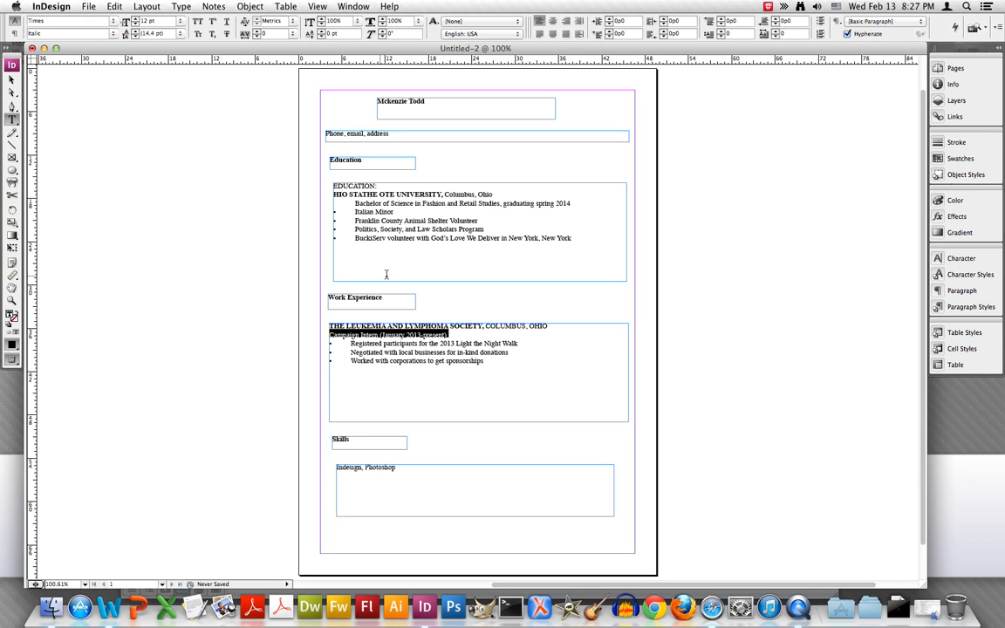
left_click(475, 330)
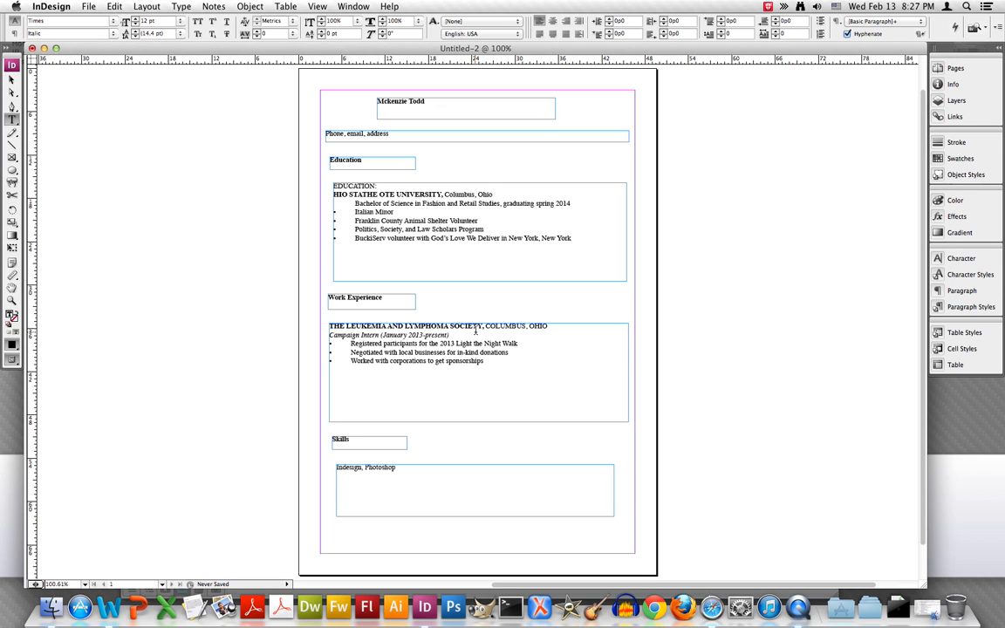